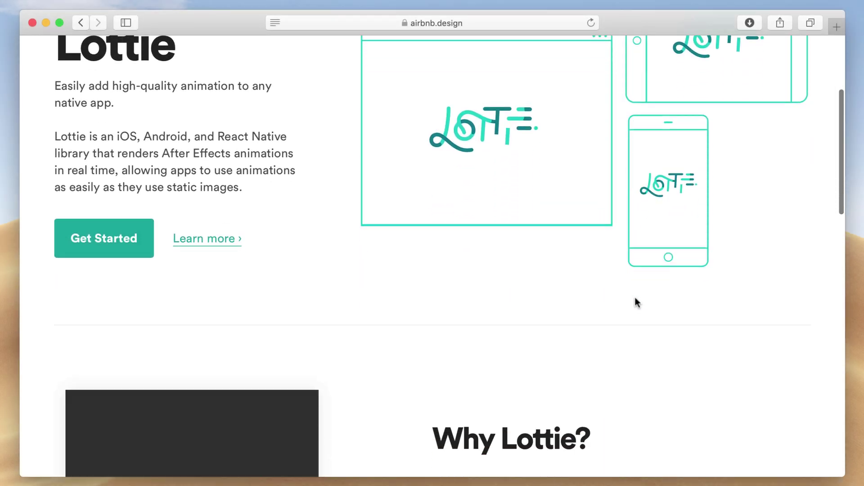
From the Publish dropdown, open the live animate-svg.webflow.io site in a new browser tab.
scroll(636, 303, "down", 5)
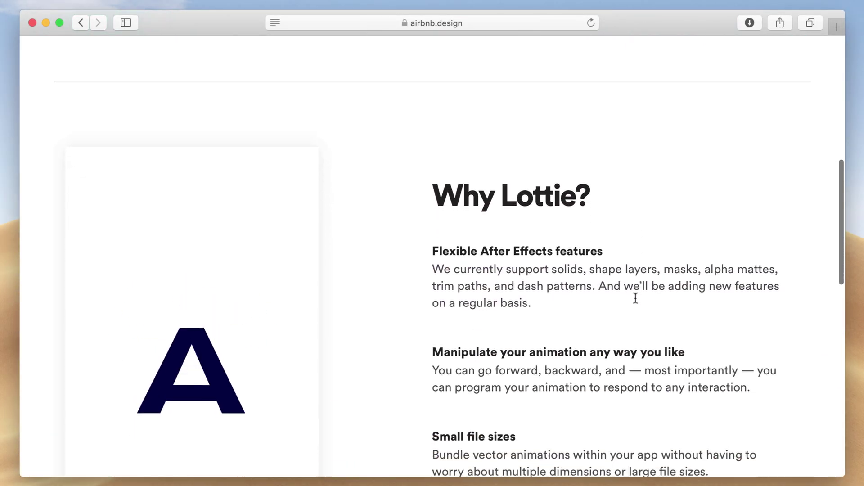
scroll(635, 297, "down", 12)
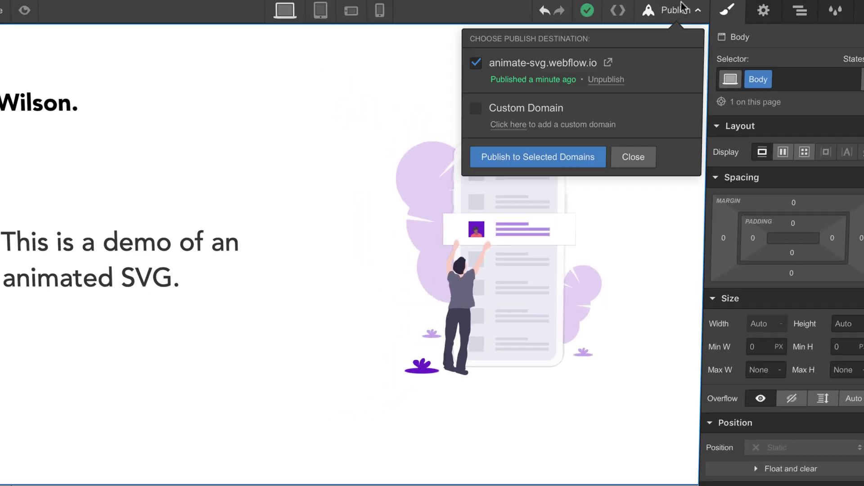
left_click(603, 77)
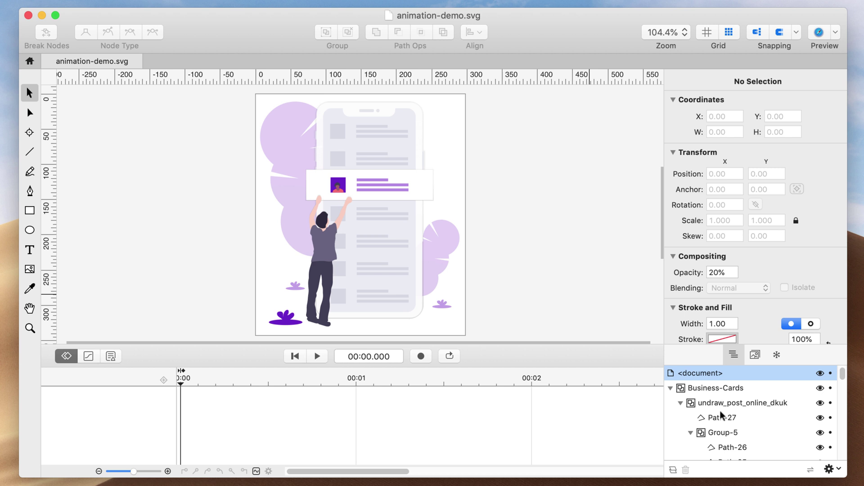
Move Leaf-1's anchor point to its bottom-left corner (anchor -0.26, -127.04).
scroll(721, 415, "down", 15)
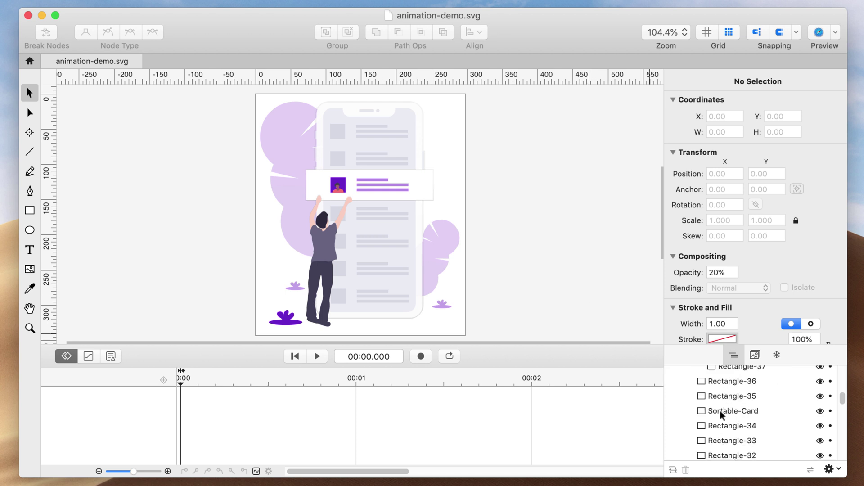
left_click(714, 405)
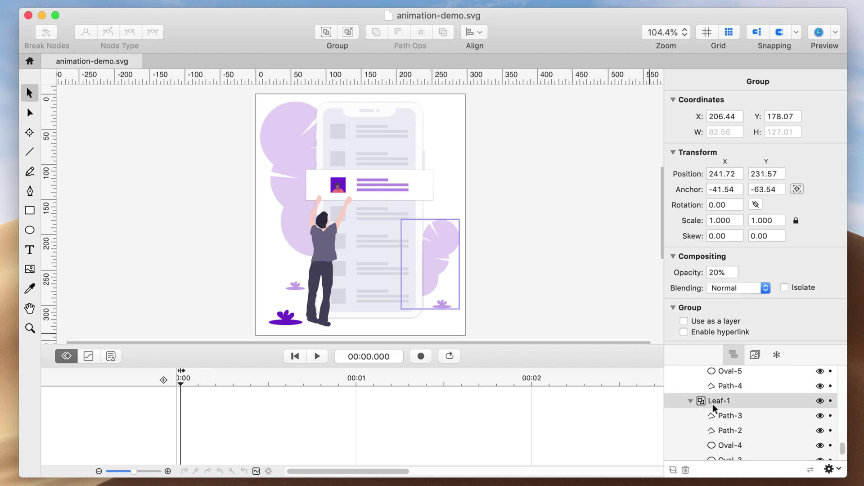
left_click(30, 132)
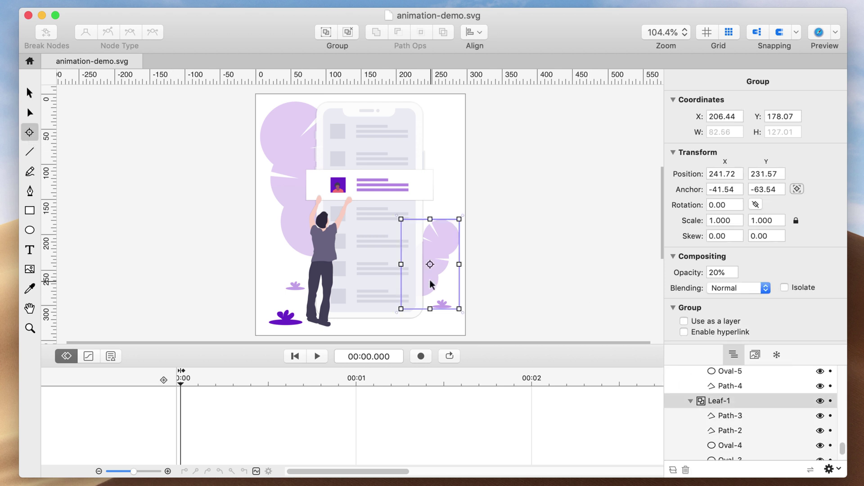
left_click_drag(429, 264, 401, 309)
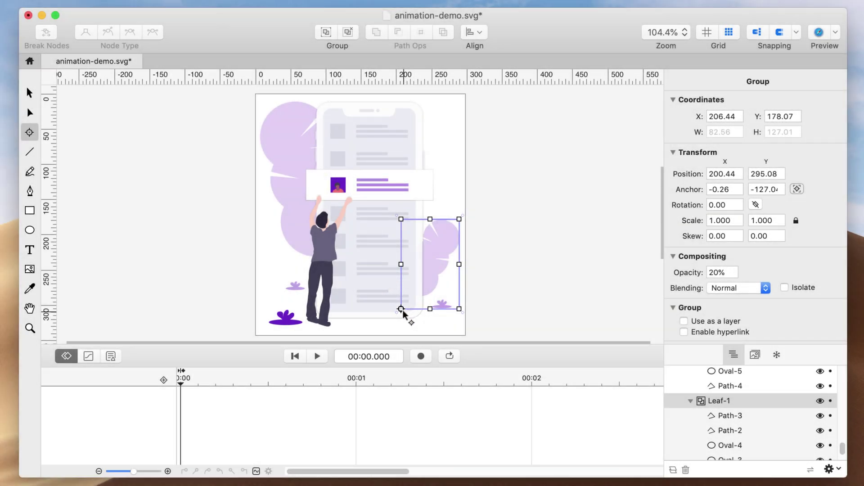
Add Leaf-1 Rotation keyframes at 0:00 and at 0:02, tilting the leaf to -4°.
left_click(163, 380)
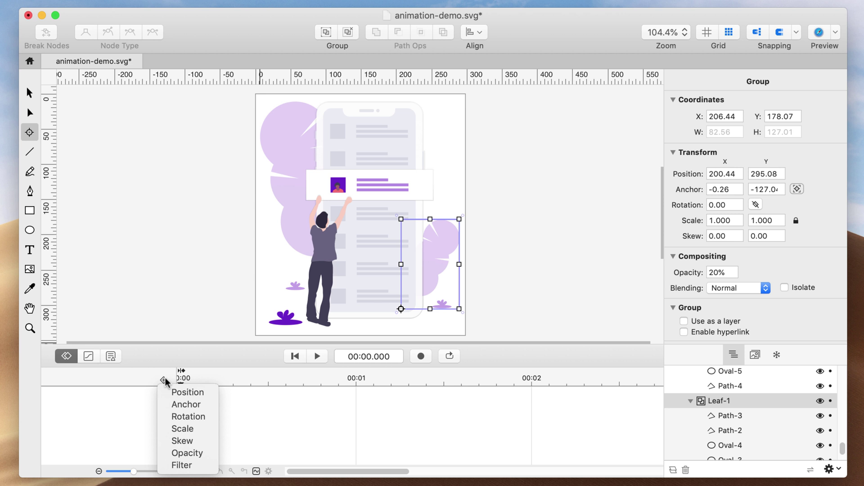
left_click(180, 416)
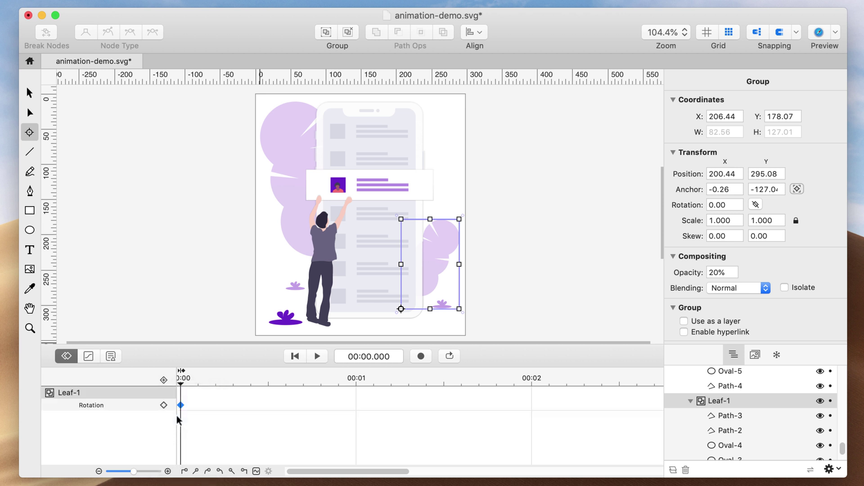
left_click_drag(180, 386, 540, 406)
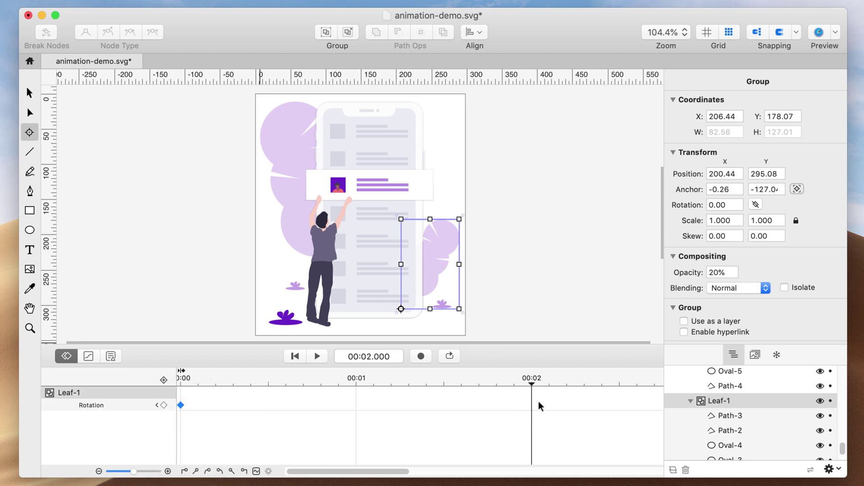
left_click(164, 405)
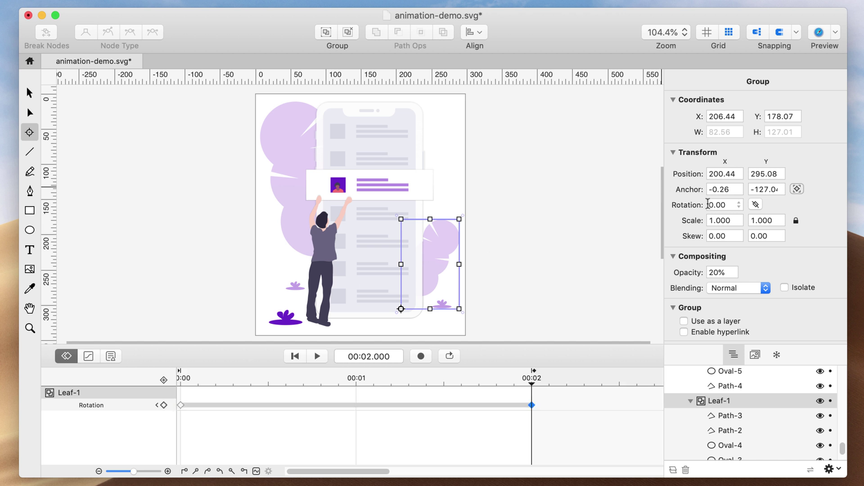
left_click(716, 205)
key("Down")
key("Down")
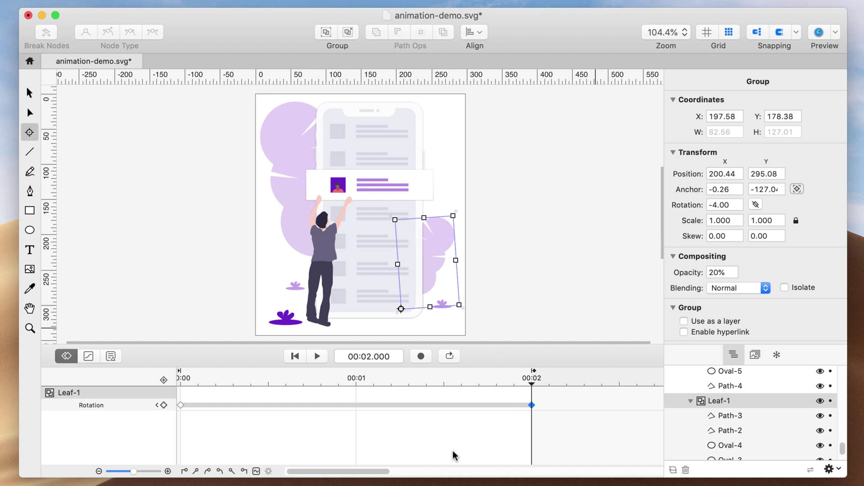
left_click_drag(372, 471, 428, 472)
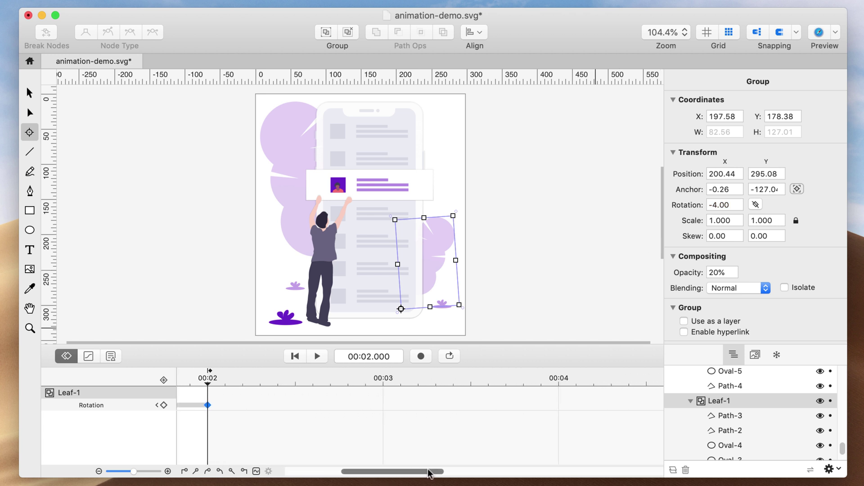
Add a Leaf-1 Rotation keyframe at 0:04 that returns rotation to 0°.
left_click_drag(210, 389, 563, 394)
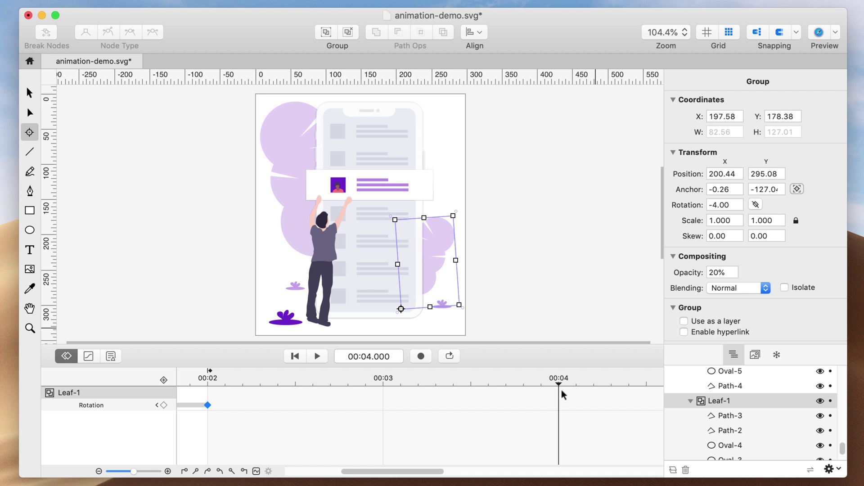
left_click(163, 405)
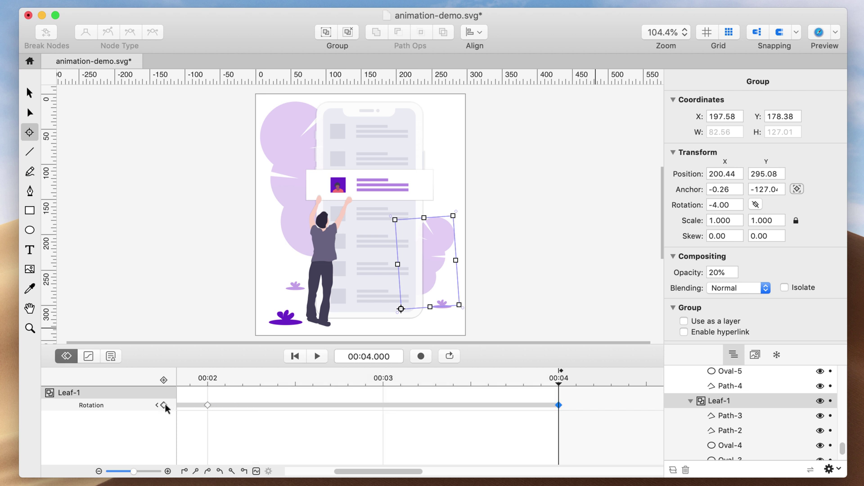
left_click(715, 206)
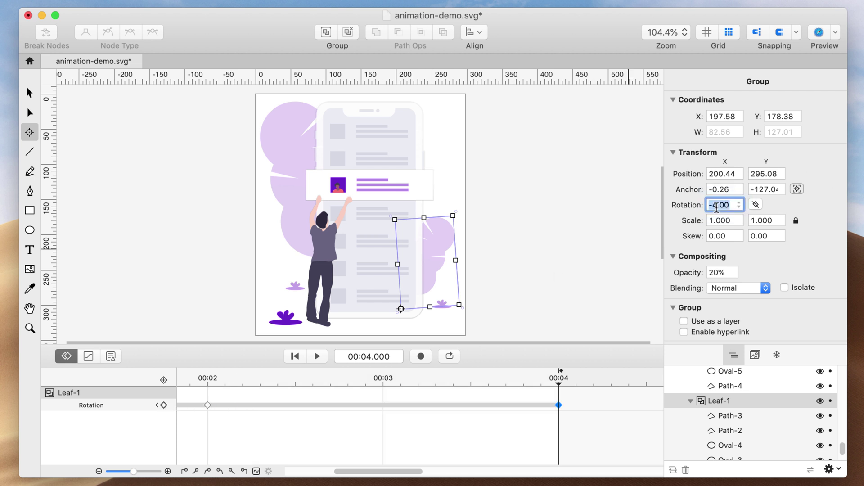
type("0")
key("Return")
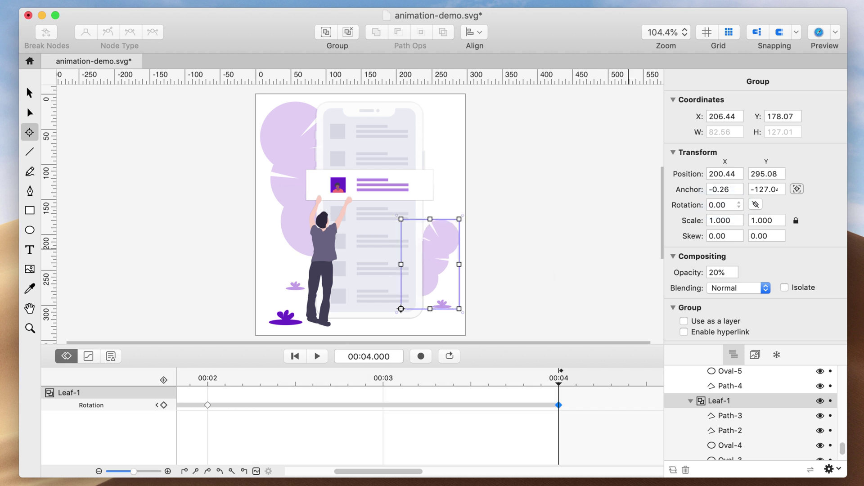
left_click(468, 446)
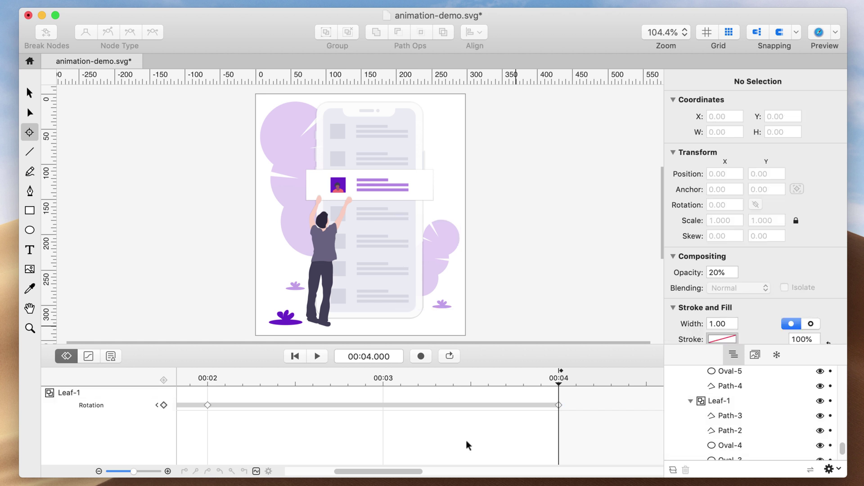
Select both Leaf-1 rotation spans (0–2 s and 2–4 s) and apply Ease In Out easing.
left_click(327, 405, "shift")
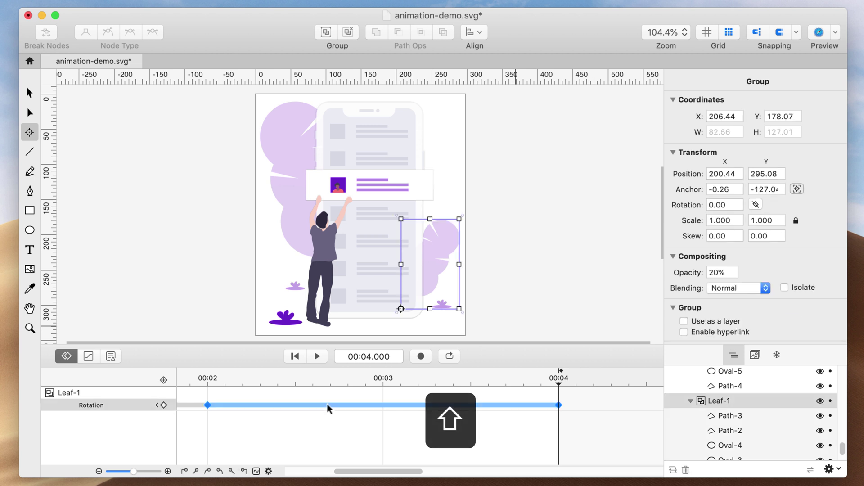
scroll(280, 428, "left", 5)
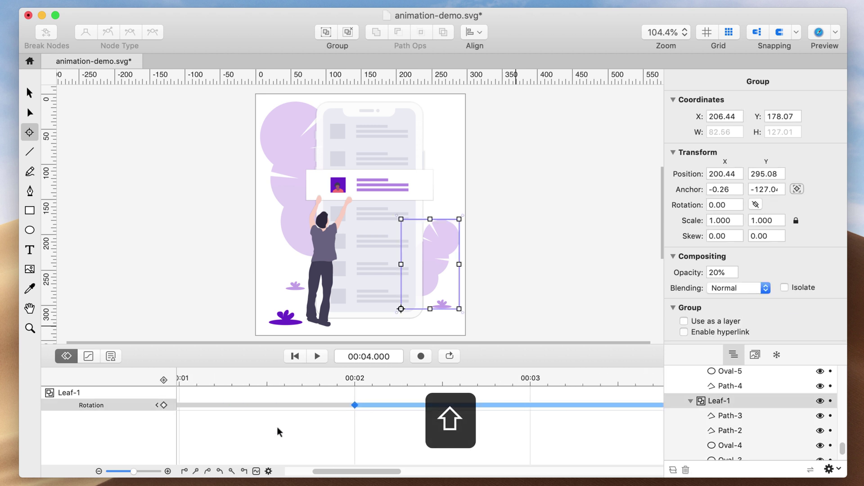
left_click(265, 406, "shift")
scroll(279, 416, "left", 5)
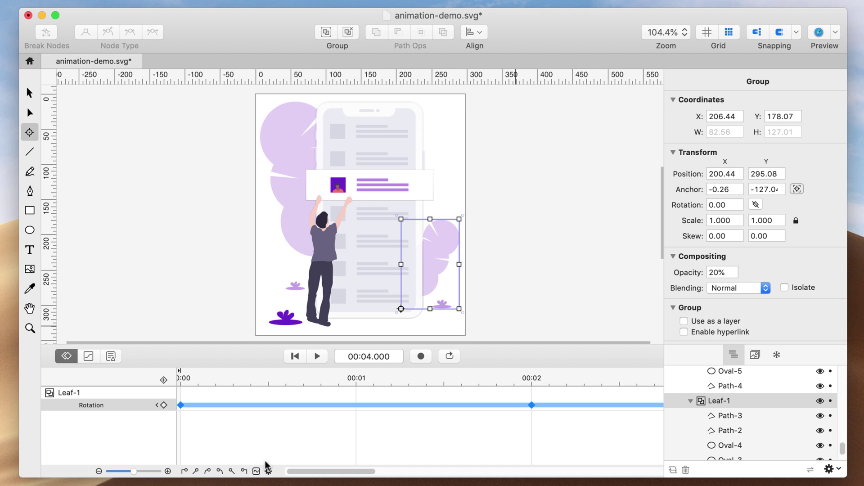
left_click(256, 472)
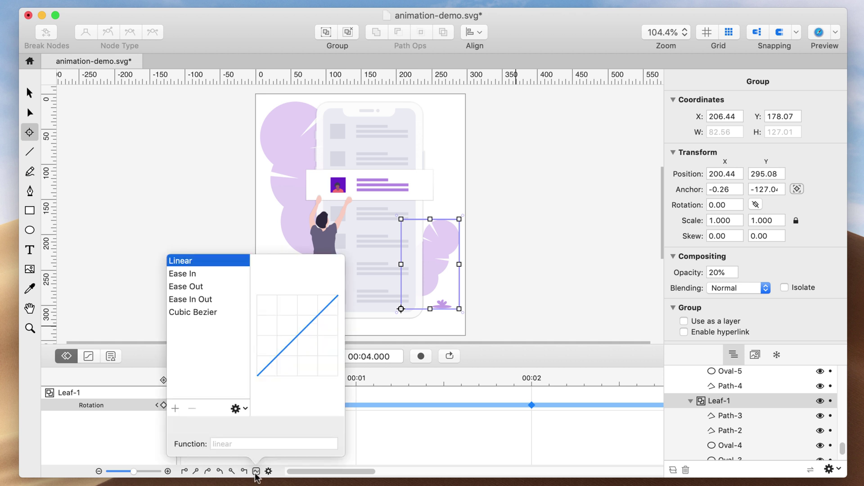
left_click(201, 300)
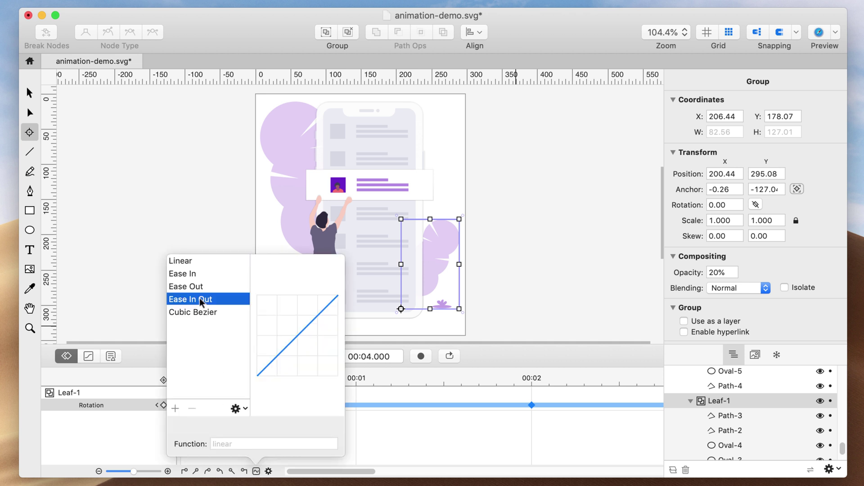
left_click(385, 450)
left_click(385, 450)
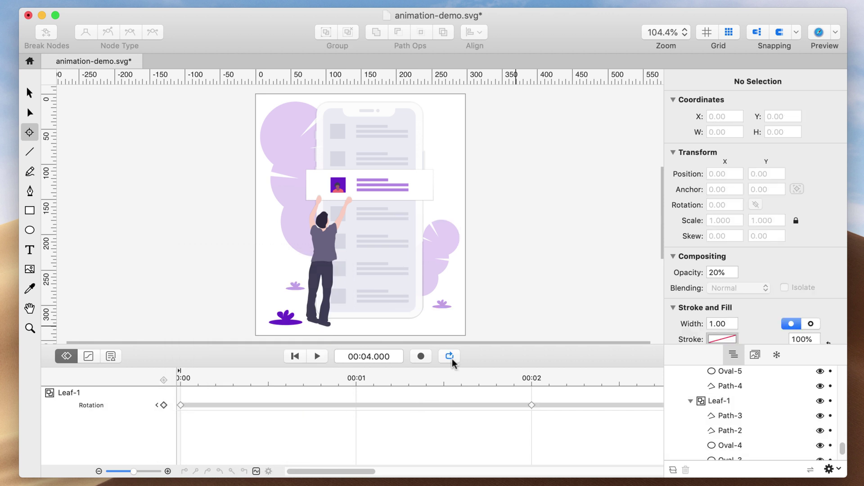
left_click(317, 357)
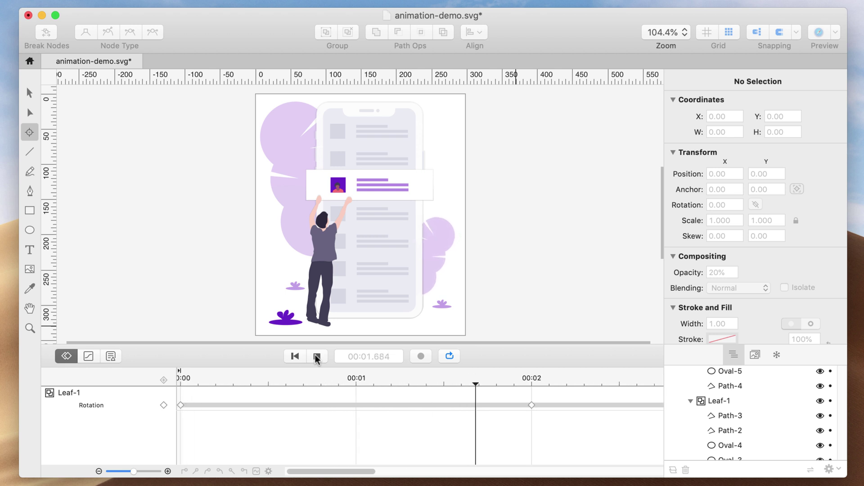
left_click(316, 356)
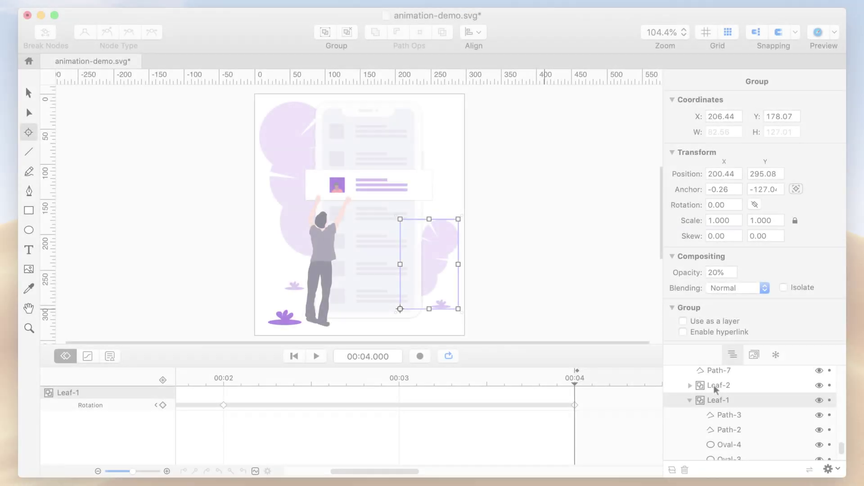
Move Leaf-2's anchor to its bottom-right corner and add a Rotation keyframe at 0:00.
left_click(717, 385)
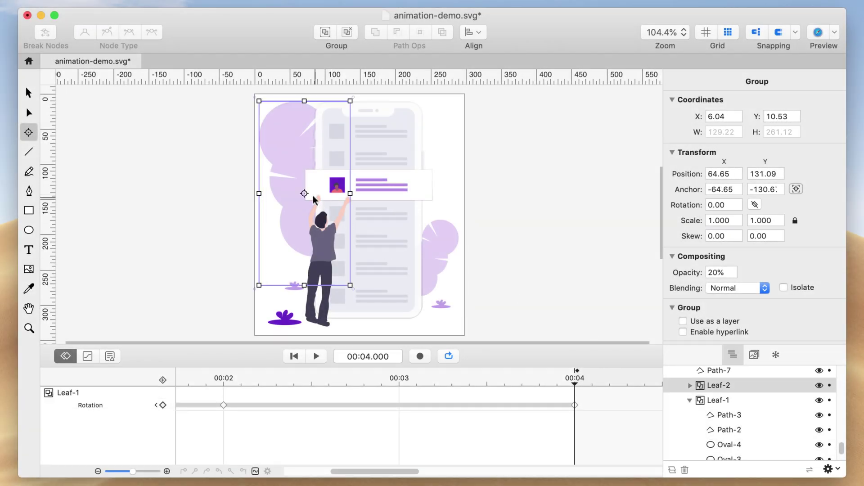
left_click_drag(304, 193, 351, 285)
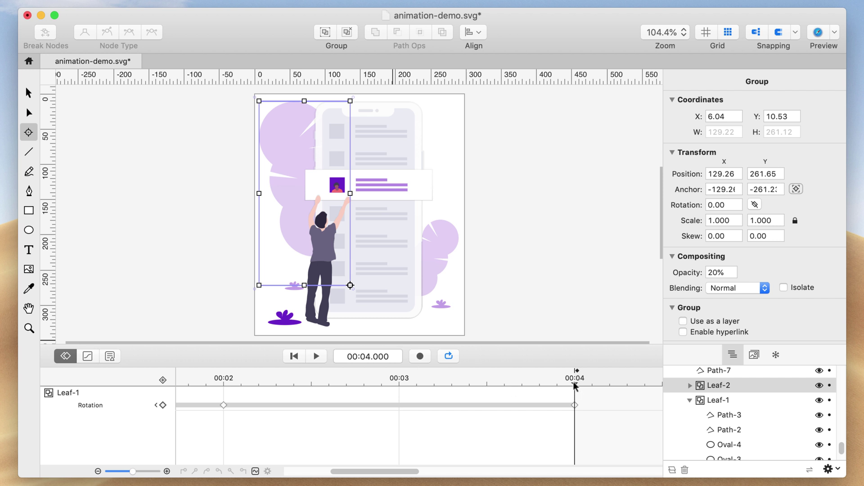
left_click_drag(575, 386, 113, 389)
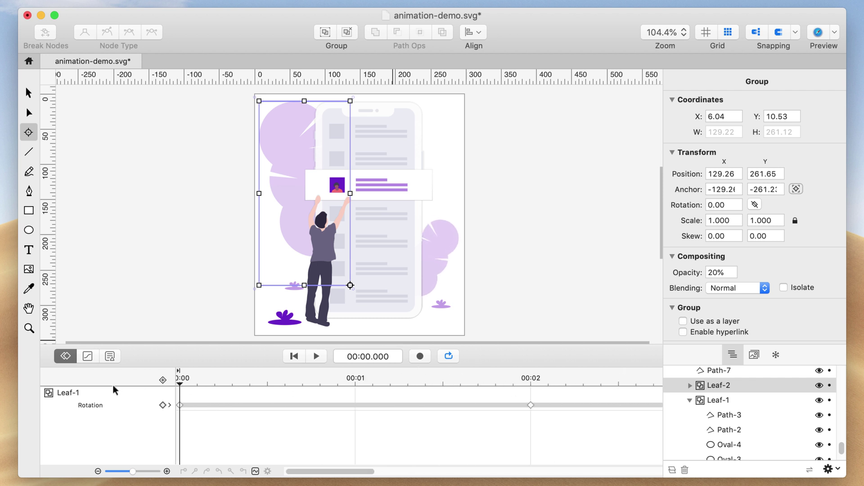
left_click(162, 380)
left_click(171, 416)
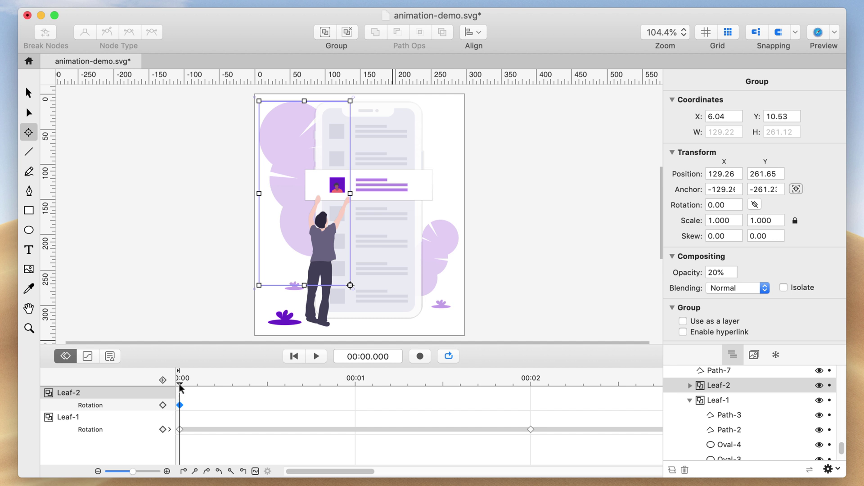
Set Leaf-2's rotation to 4° at 0:02 and back to 0° at 0:04.
left_click_drag(179, 387, 540, 385)
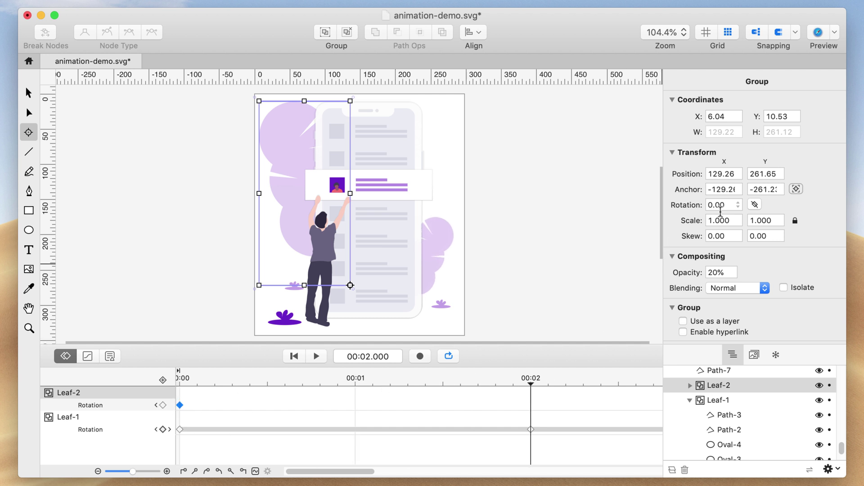
left_click(721, 205)
type("4")
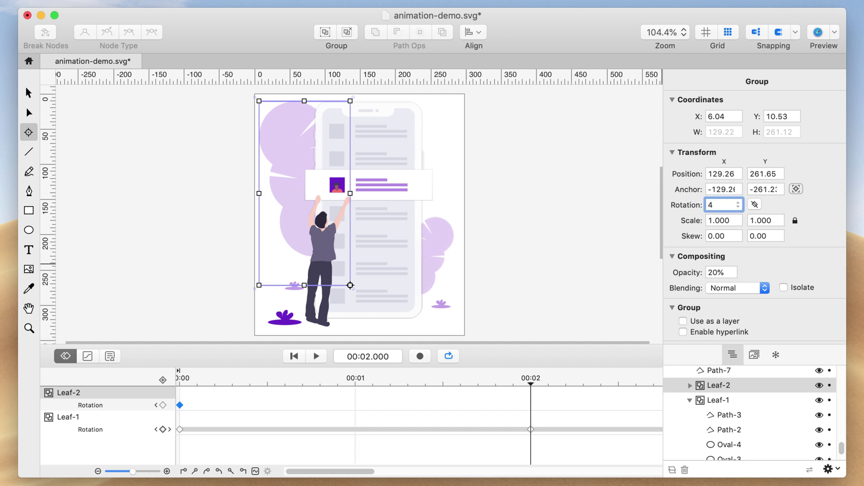
type(".0")
key("Return")
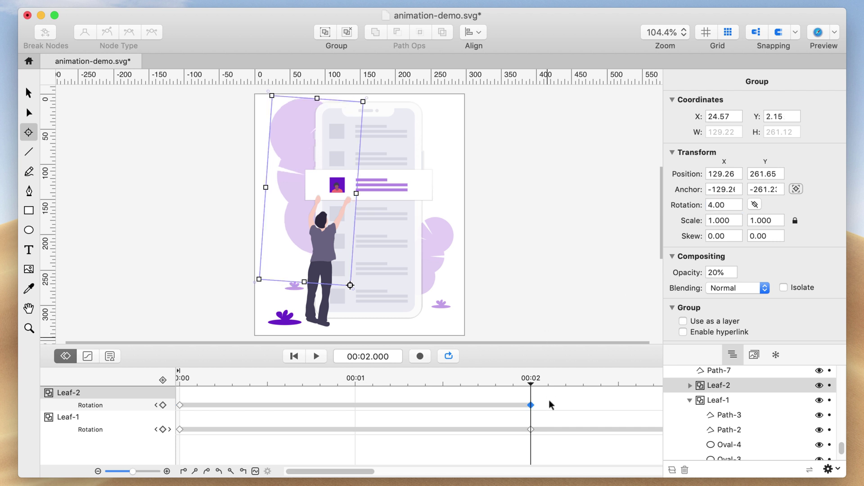
scroll(540, 407, "right", 2)
scroll(540, 407, "right", 5)
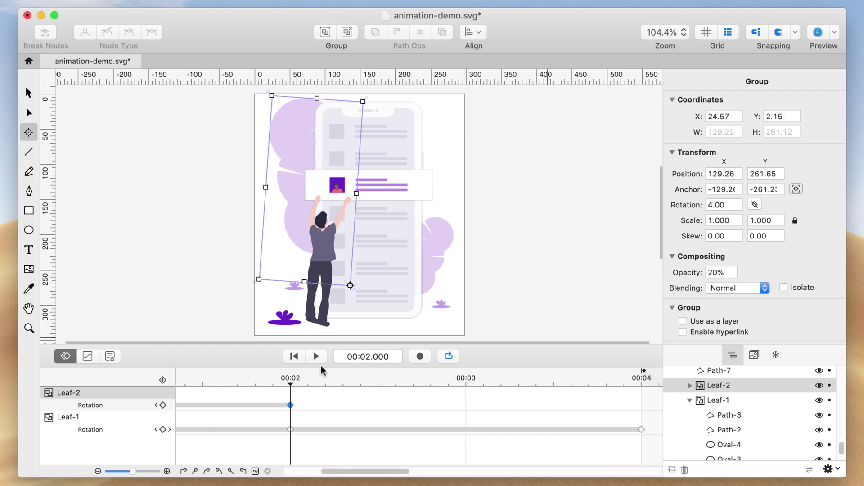
left_click_drag(291, 385, 643, 388)
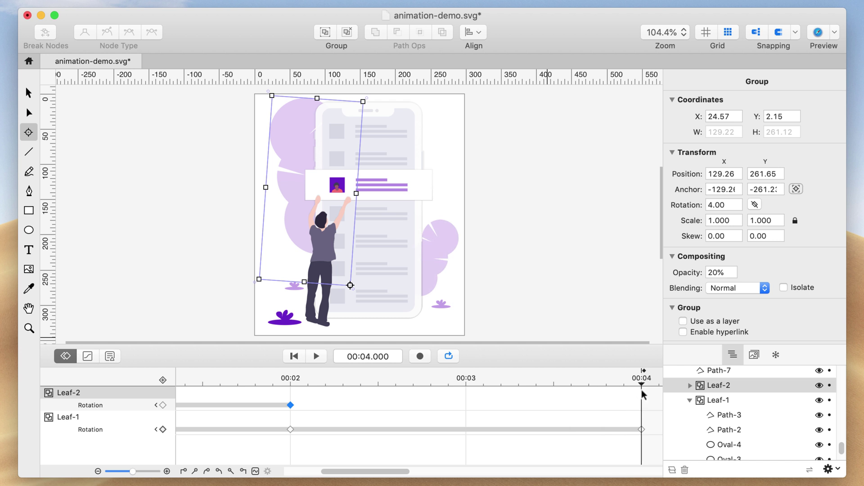
left_click(729, 210)
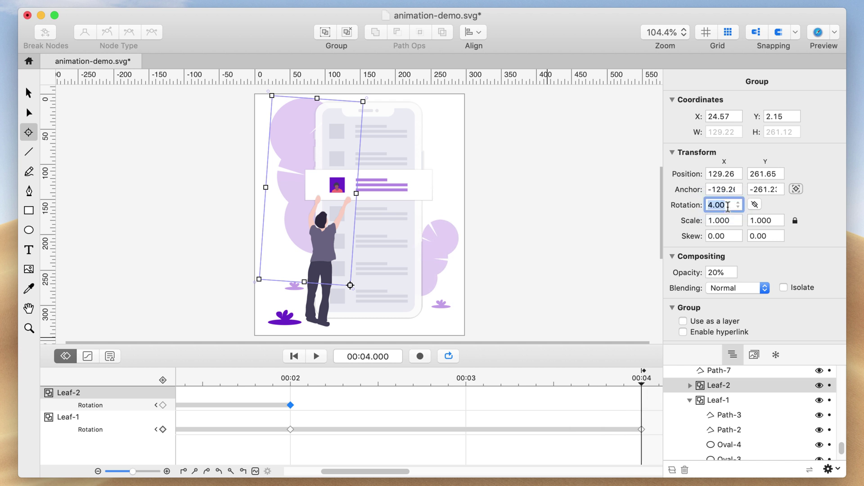
type("0")
key("Return")
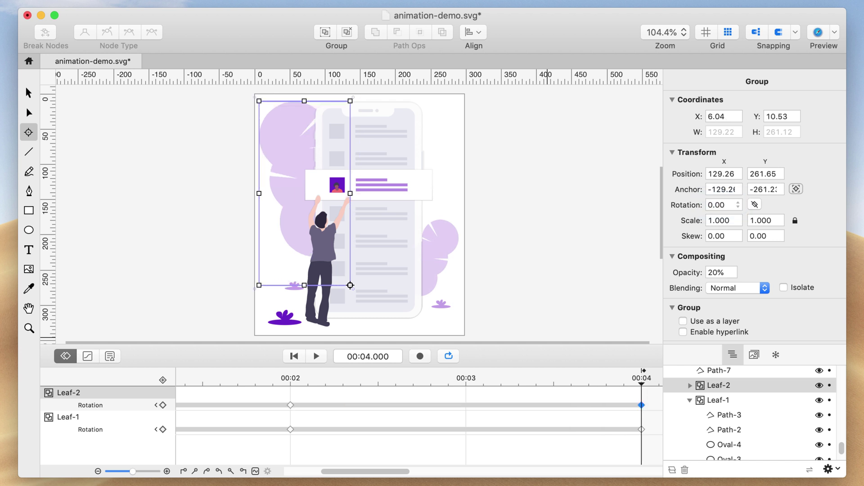
Apply Ease In Out to Leaf-2's rotation keyframes and play the preview of both swaying leaves.
left_click(486, 407, "shift")
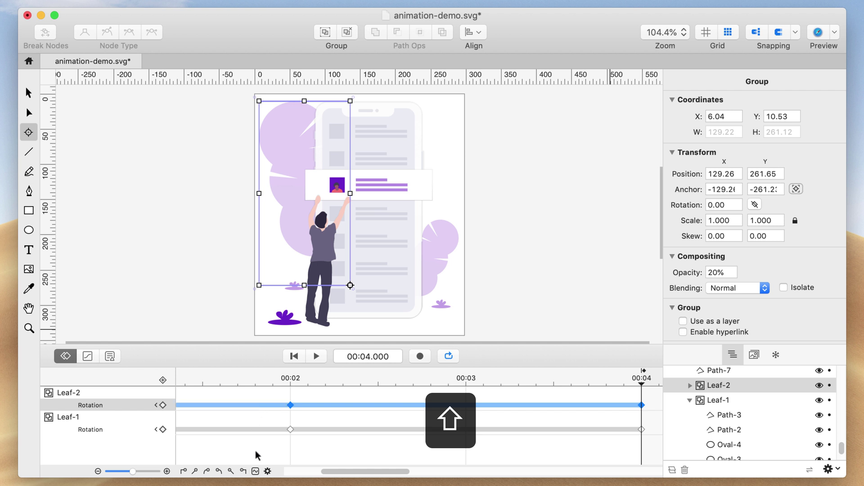
left_click(255, 472)
left_click(204, 298)
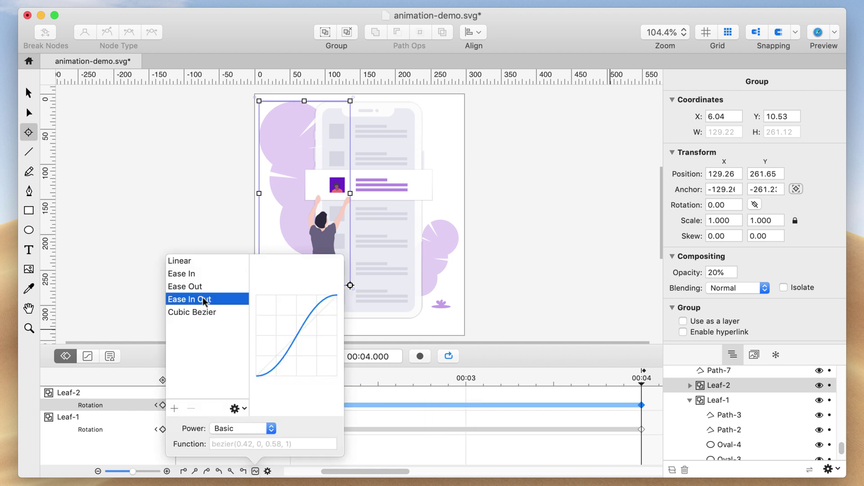
left_click(381, 450)
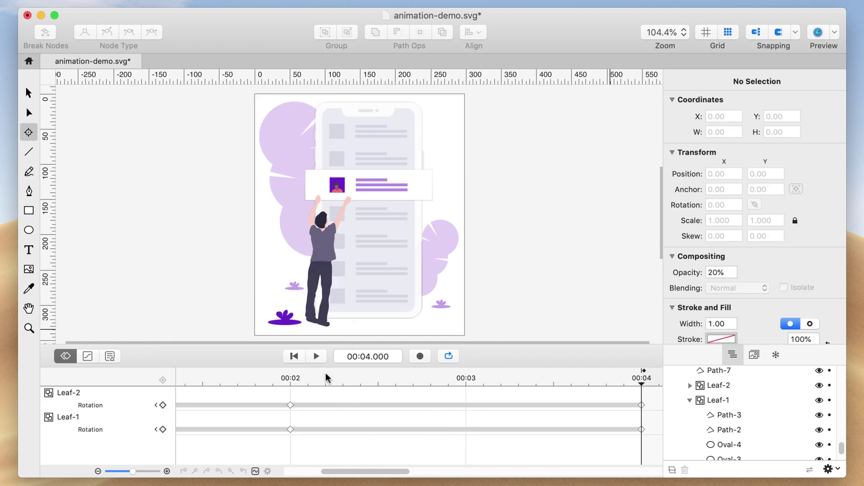
left_click(317, 357)
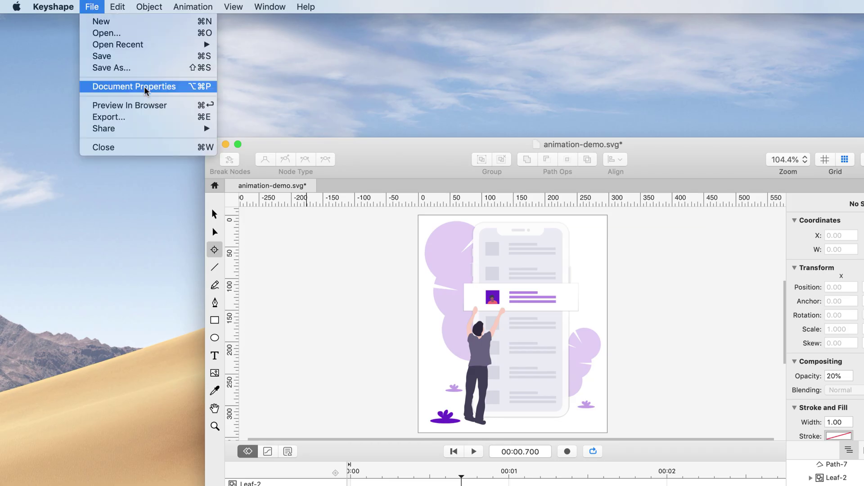
Export to the Desktop as animated-svg.svg with KeyshapeJS animation looping forever.
left_click(155, 118)
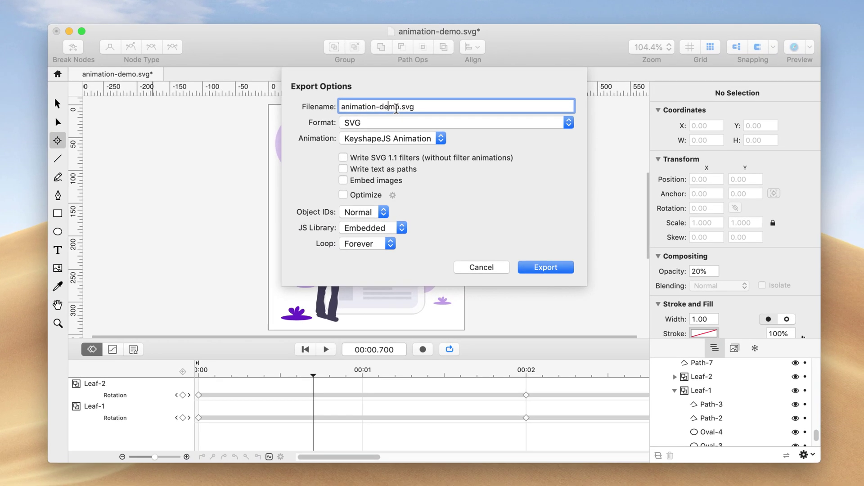
left_click_drag(399, 108, 264, 108)
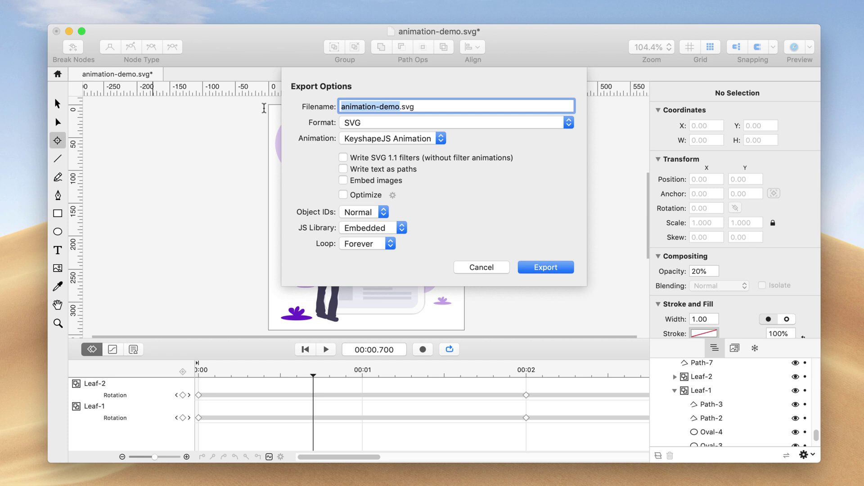
type("animated-svg")
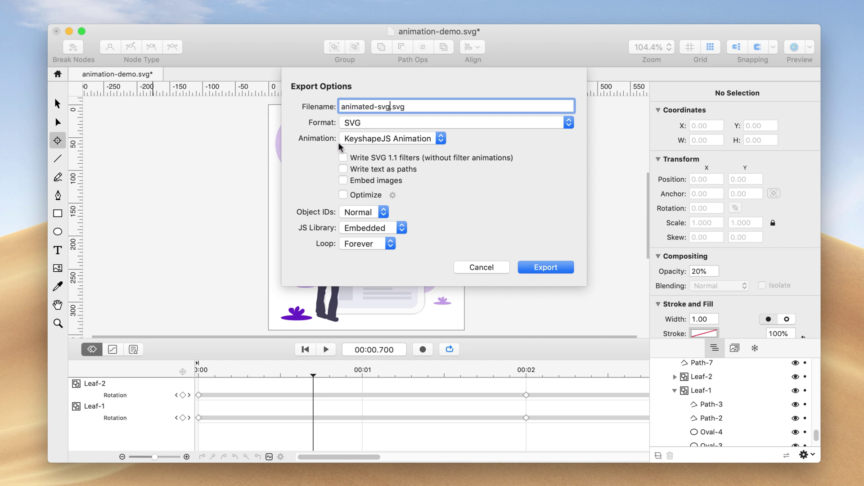
left_click(389, 139)
left_click(389, 139)
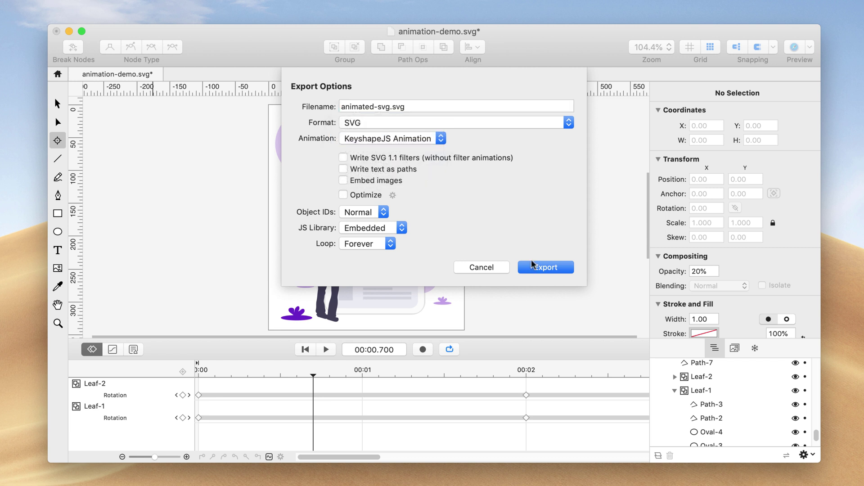
left_click(535, 268)
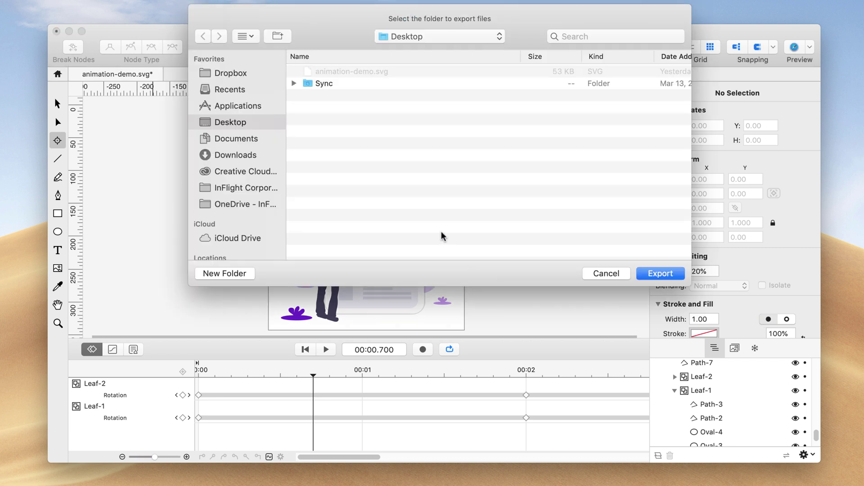
left_click(656, 273)
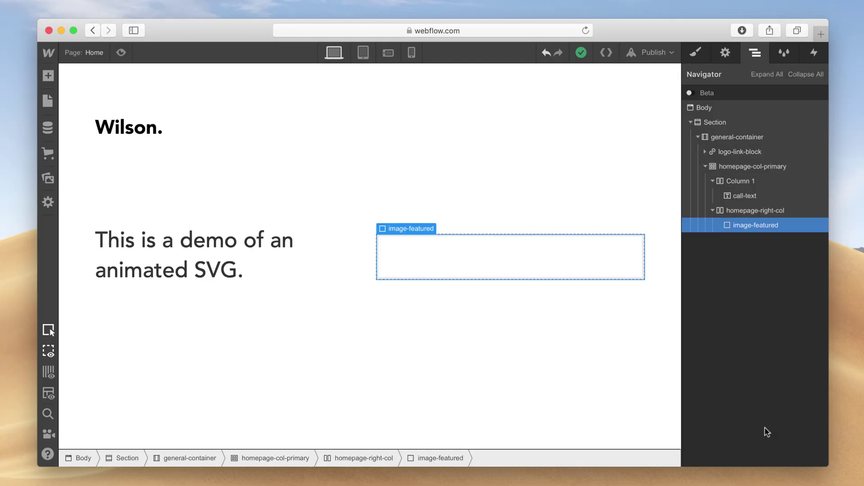
Add an Embed element in image-featured holding the SVG object tag with data="REPLACE_ME".
left_click(52, 77)
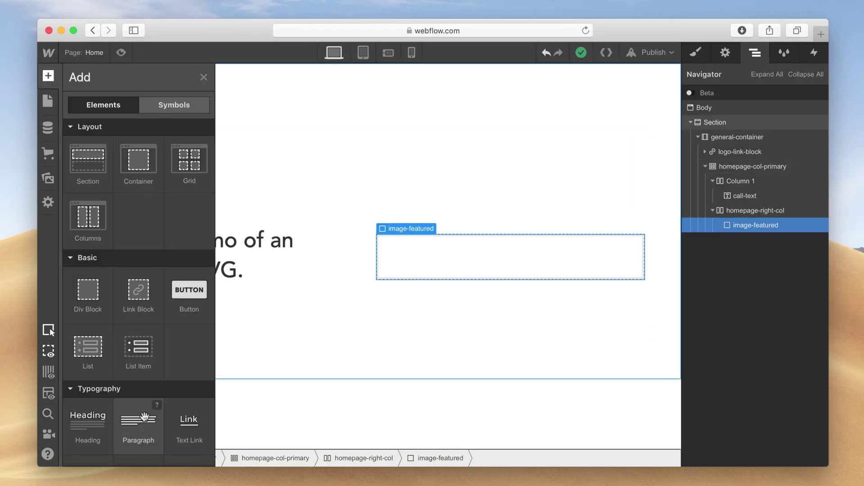
scroll(138, 427, "down", 10)
left_click(141, 430)
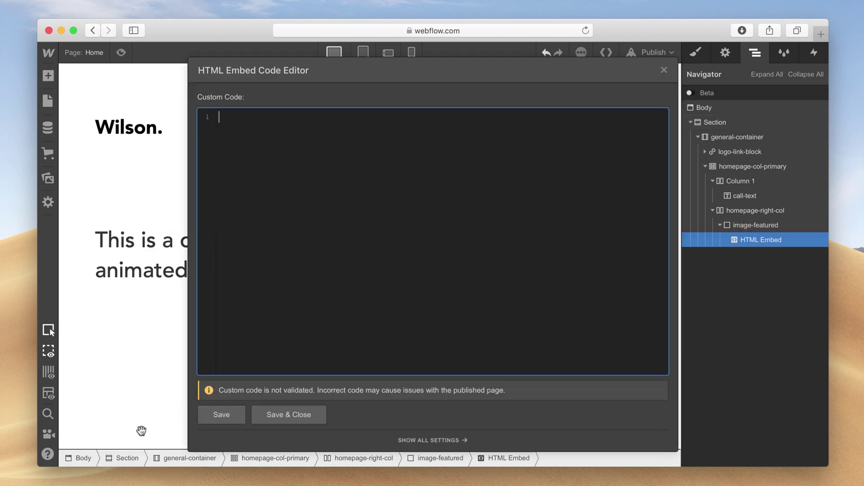
type("<object type=\"image/svg+xml\" data=\"REPLACE_ME\"></object>")
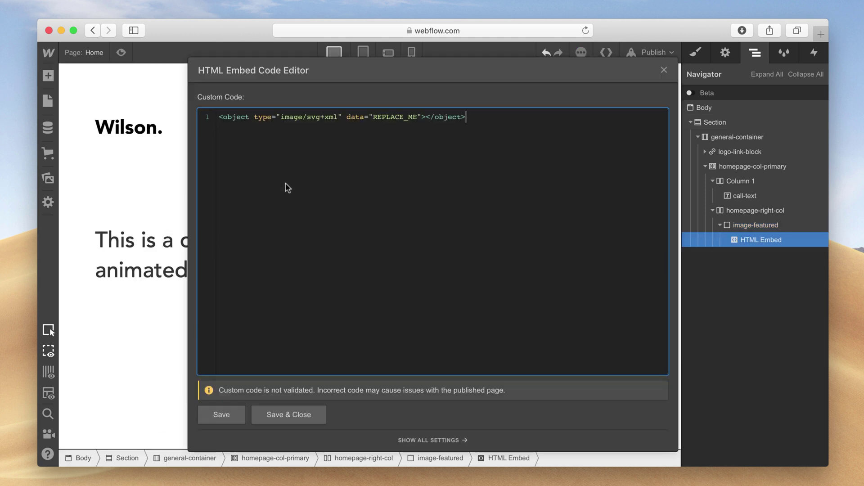
left_click(289, 413)
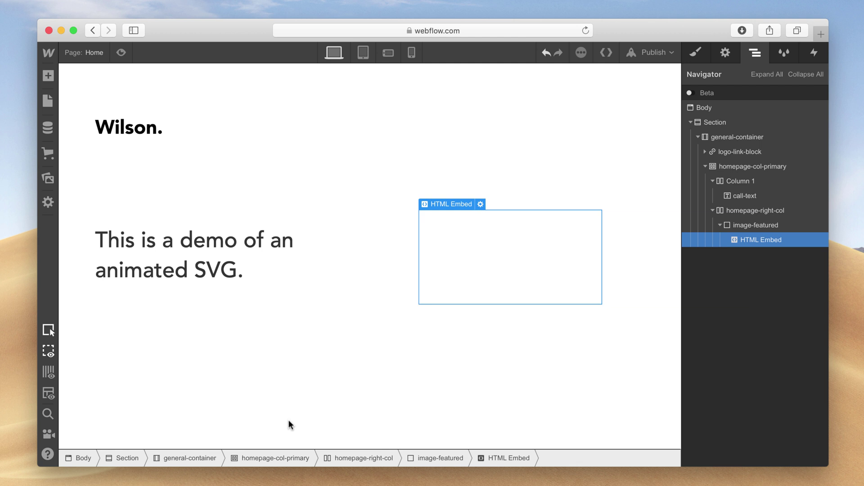
Upload animated-svg.svg from the Desktop to the site's Assets.
left_click(48, 178)
left_click(180, 78)
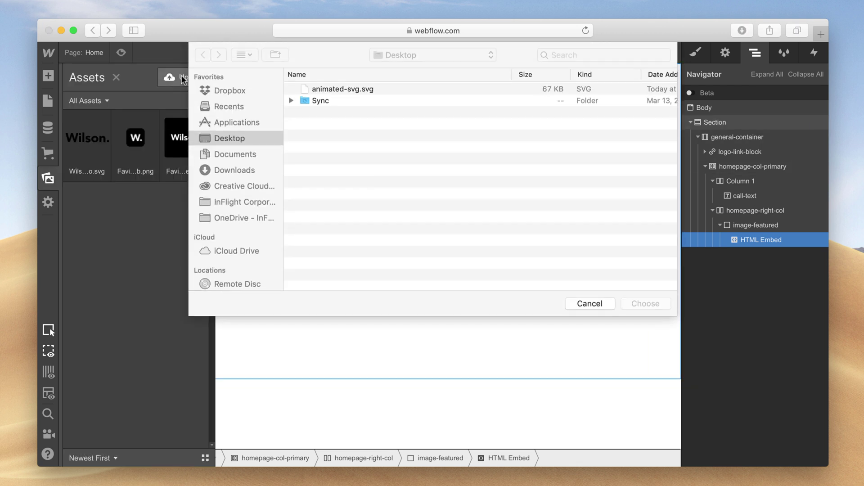
left_click(339, 90)
left_click(634, 303)
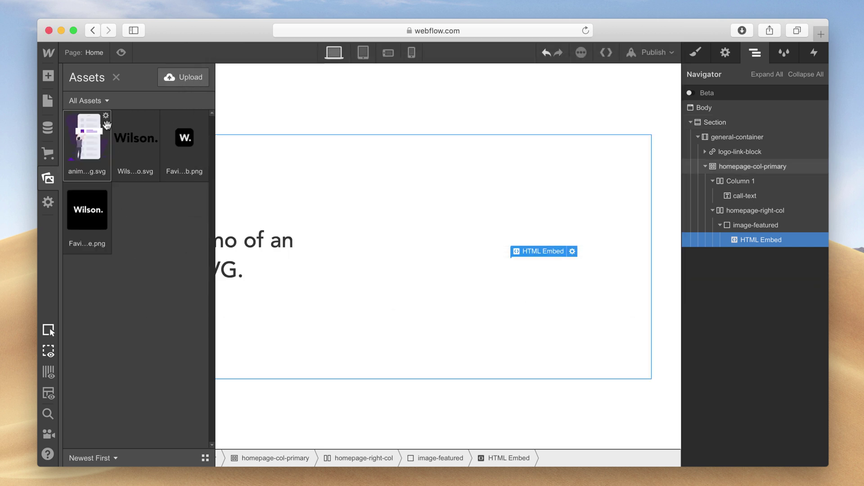
Copy the link of the uploaded animated-svg.svg from its Asset Details.
left_click(105, 116)
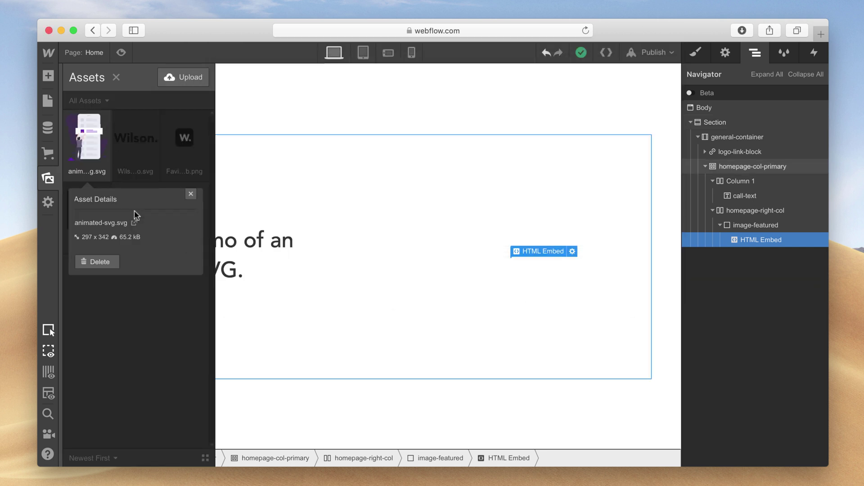
right_click(135, 228)
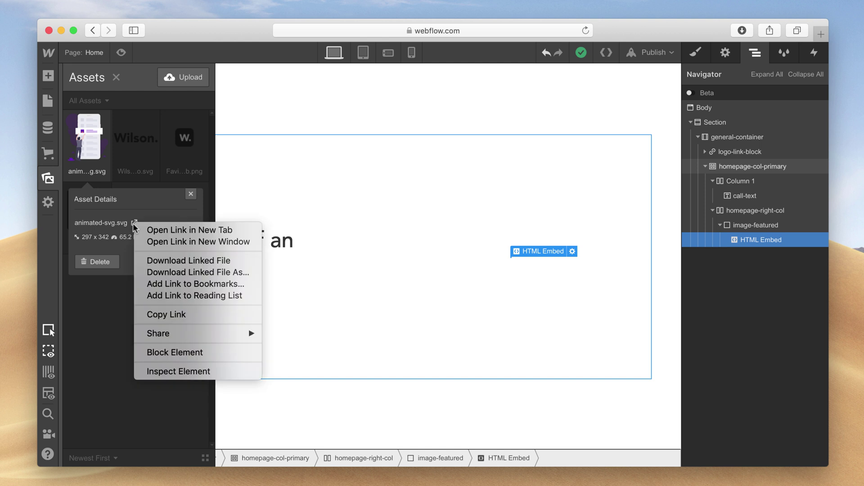
left_click(171, 317)
left_click(403, 409)
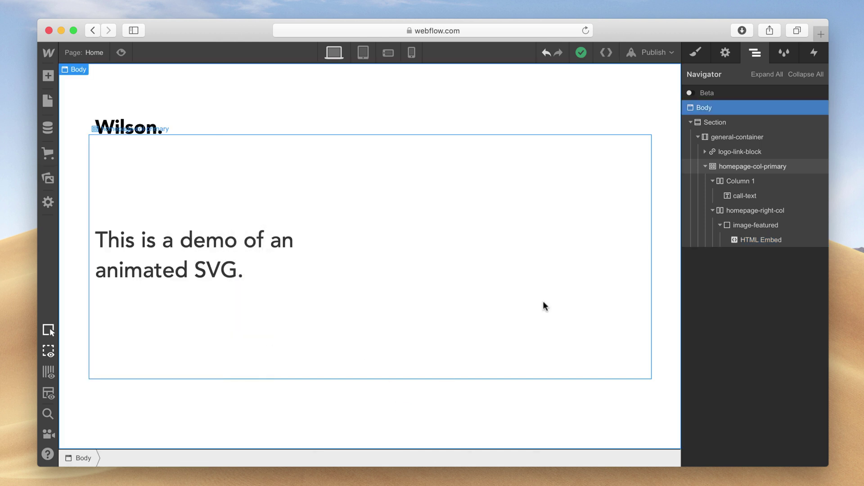
Replace REPLACE_ME in the HTML Embed's object tag with the copied animated-svg.svg link and save.
left_click(734, 240)
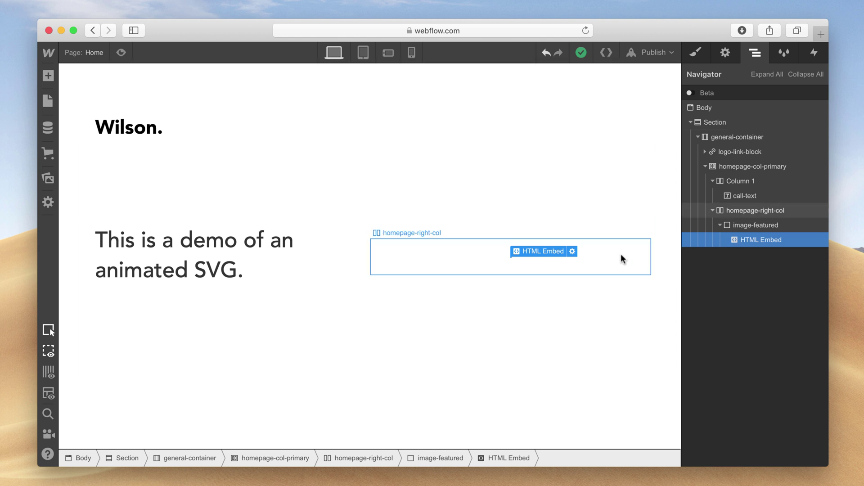
left_click(572, 252)
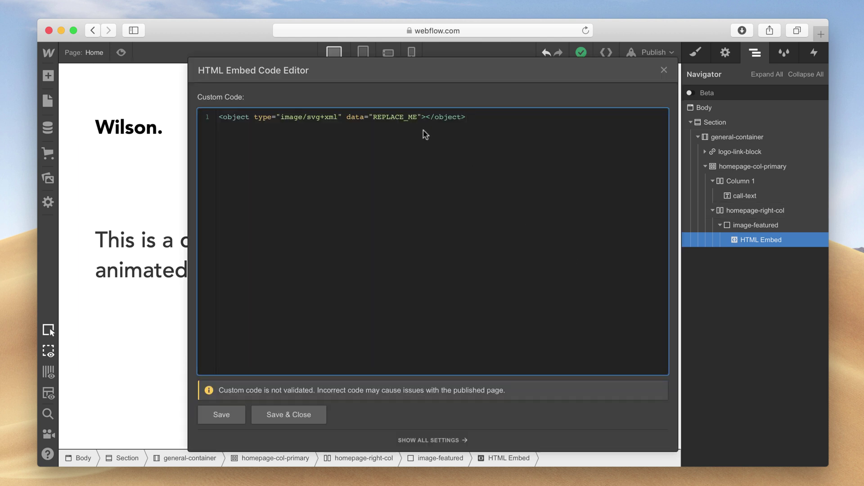
left_click_drag(417, 117, 375, 117)
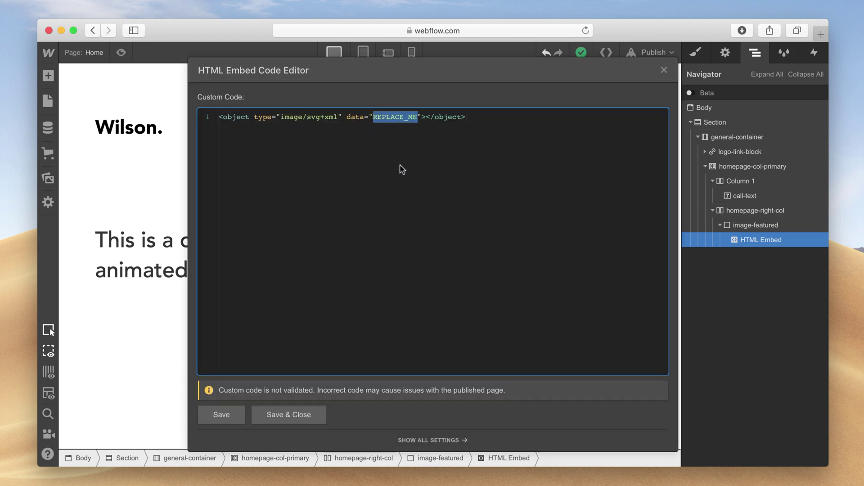
key("super+v")
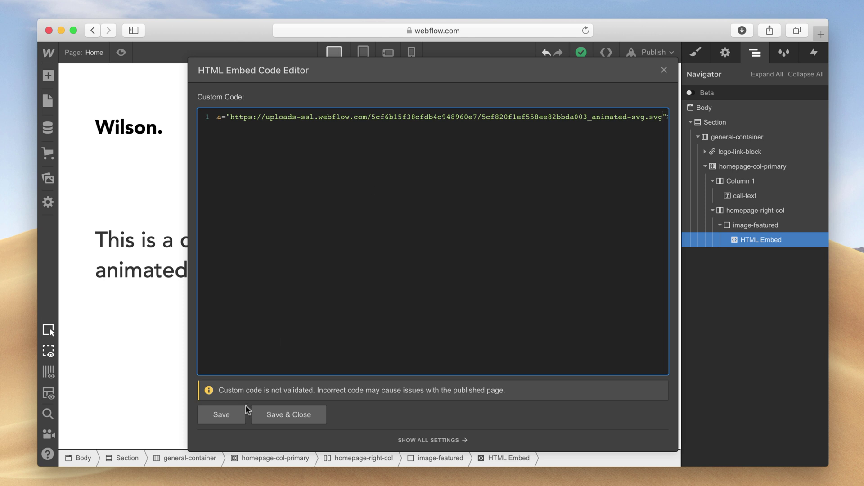
left_click(270, 414)
left_click(418, 398)
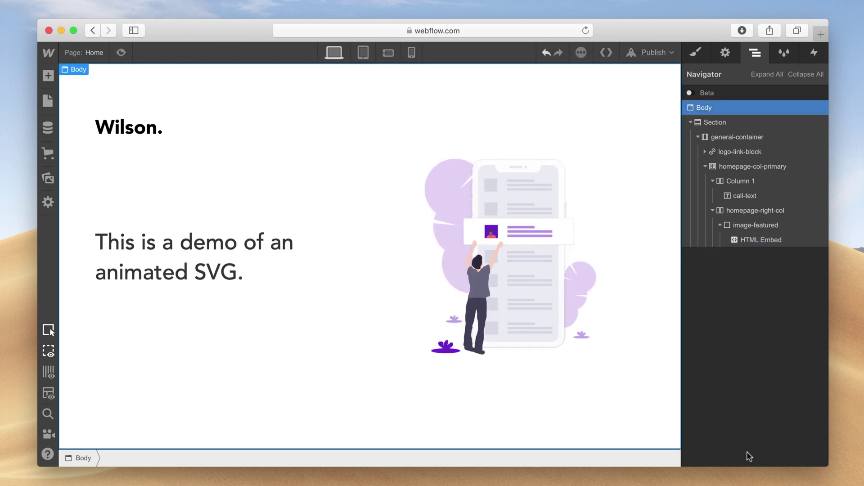
Publish the Webflow site to animate-svg.webflow.io and view the live page with the animated leaf.
left_click(646, 53)
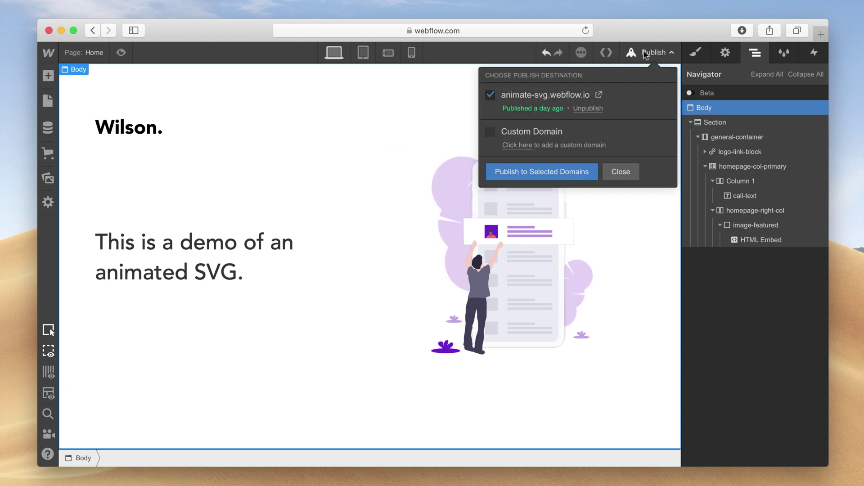
left_click(563, 173)
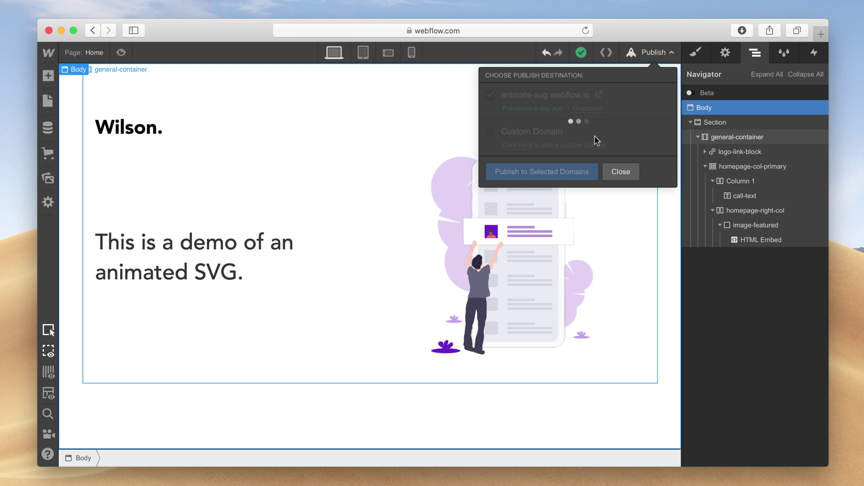
left_click(599, 95)
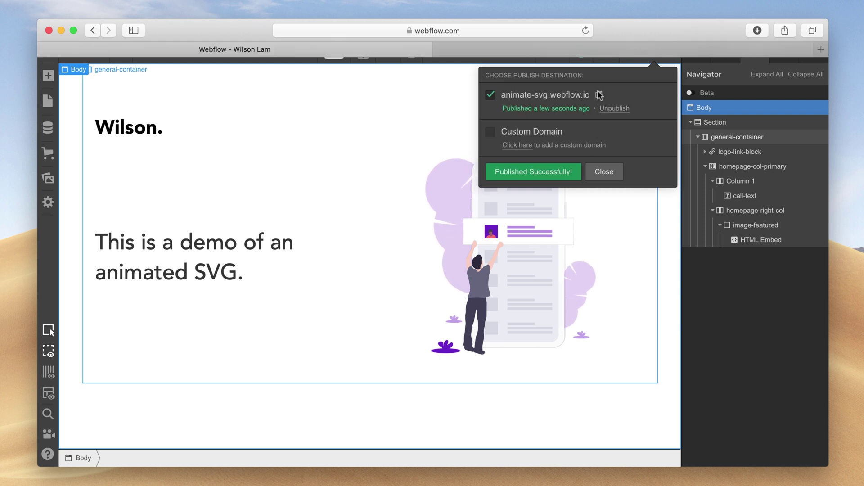